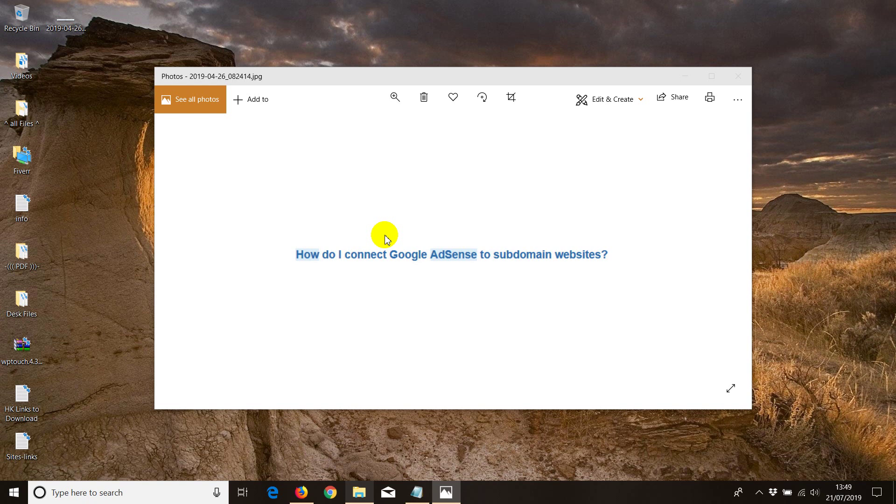
- Search Google for 'blogger' and open Blogger.com
left_click(302, 492)
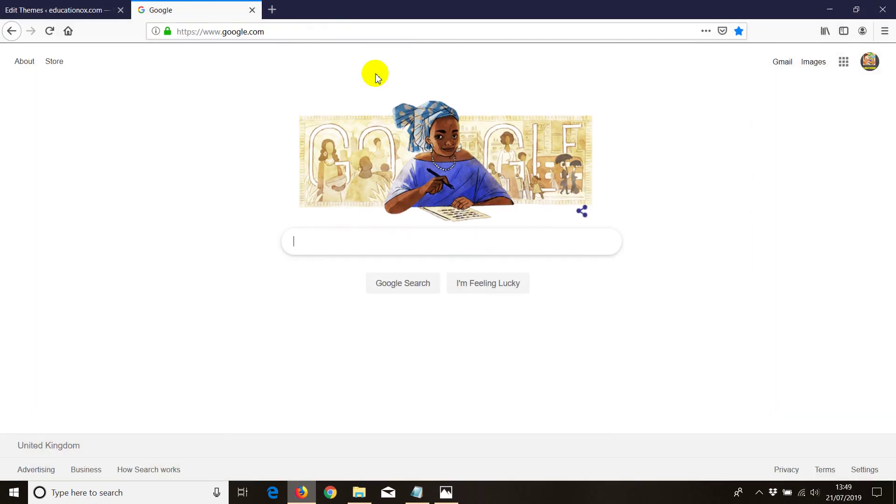
left_click(415, 242)
type("bl")
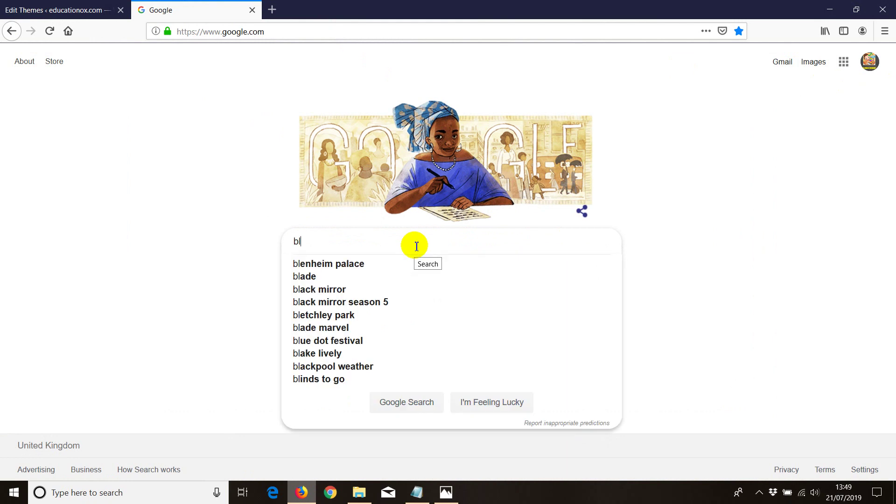
type("ogger")
key("Return")
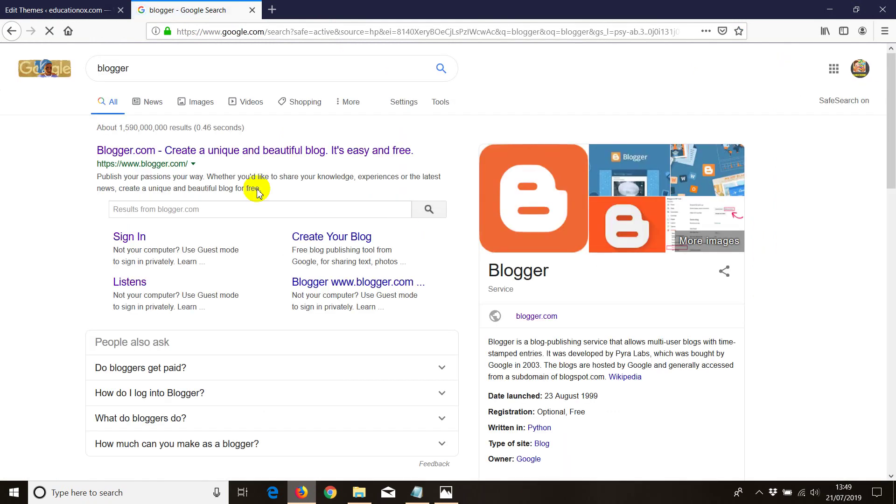
left_click(298, 158)
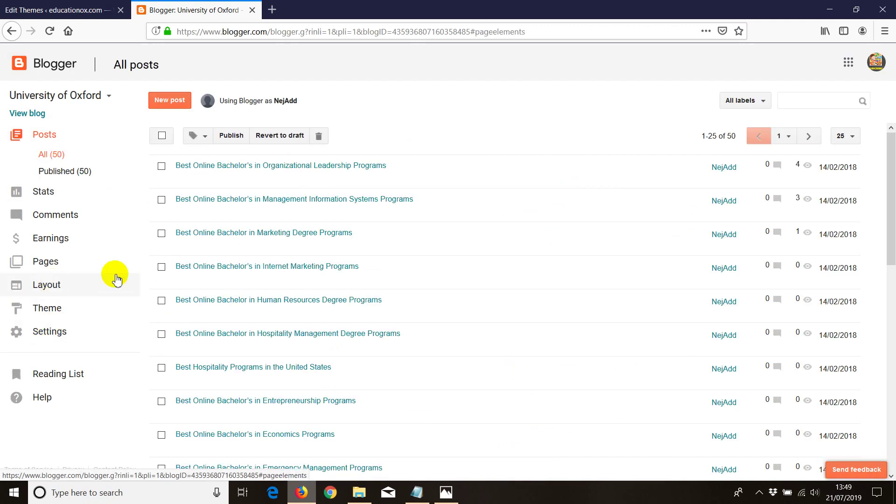
- Save the University of Oxford blog's layout arrangement and inspect its blogspot.com address
left_click(45, 282)
left_click(744, 106)
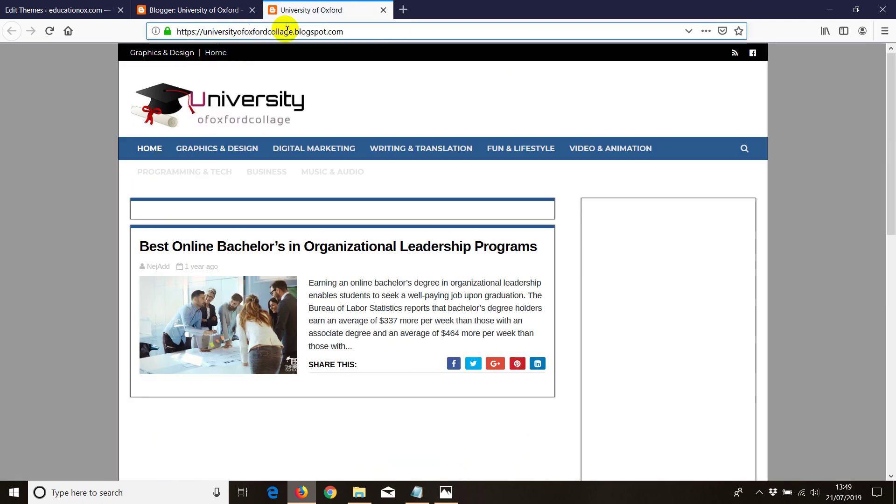
left_click(294, 32)
left_click_drag(202, 31, 345, 31)
left_click(294, 31)
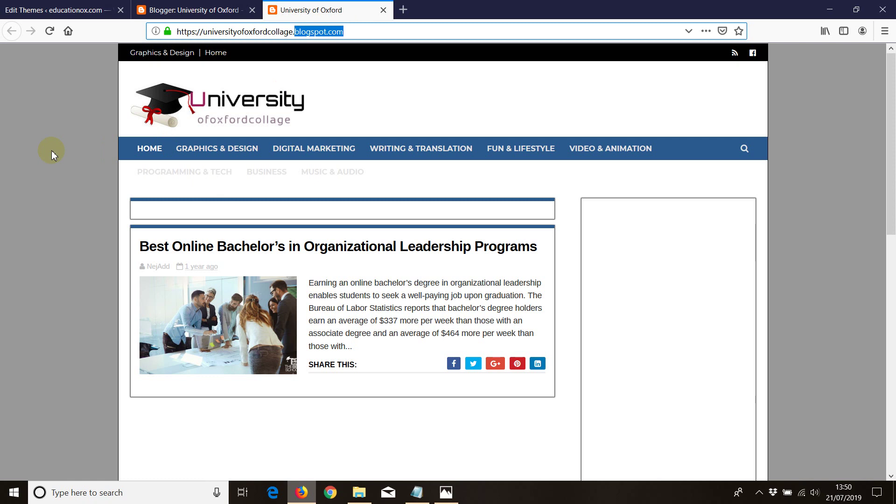
- Pick 'Education and learning' from the blog list and open its Earnings page
left_click(181, 6)
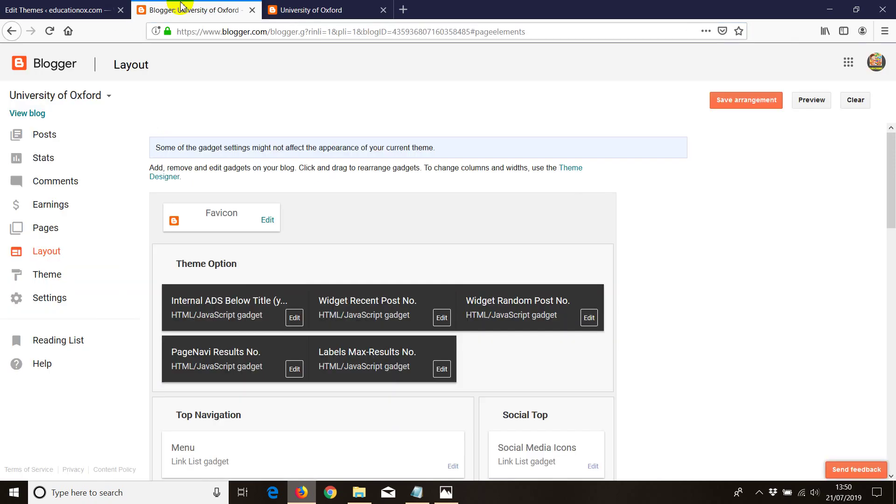
left_click(96, 96)
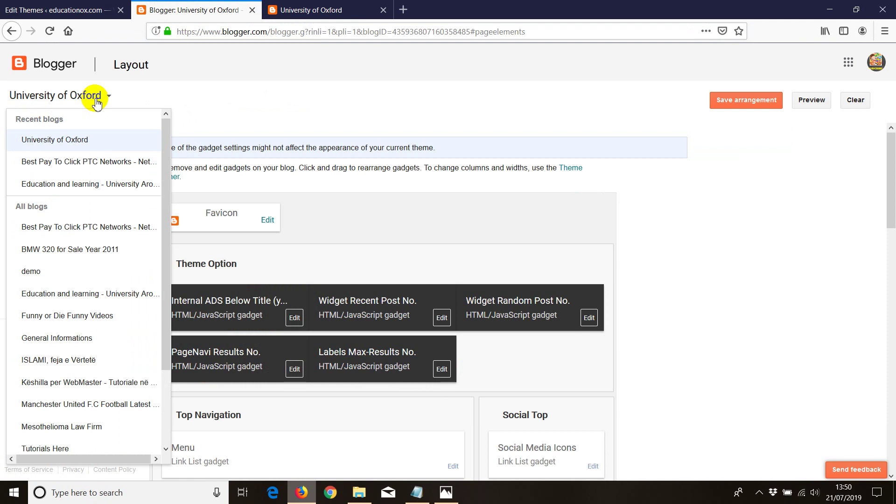
left_click(97, 102)
left_click(97, 101)
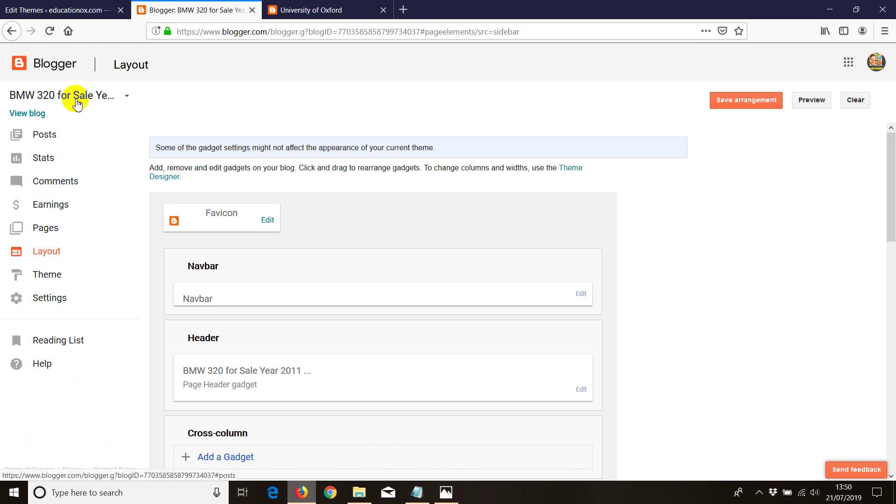
left_click(87, 100)
left_click(150, 96)
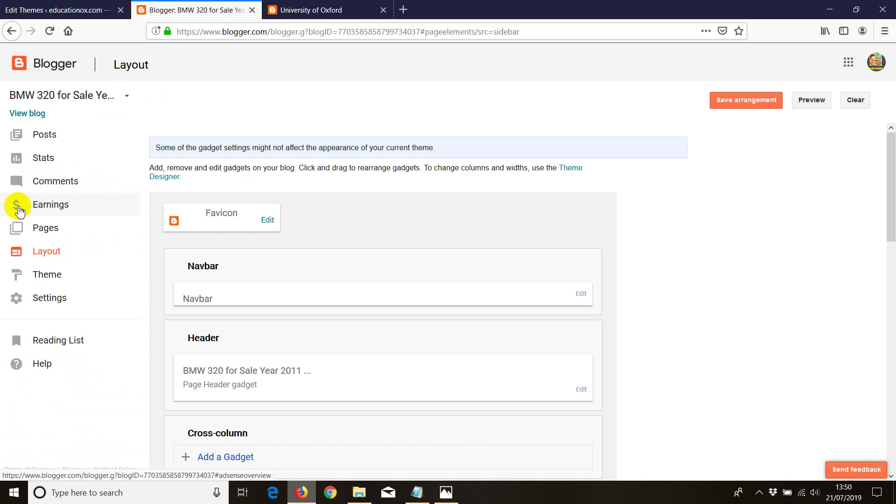
left_click(94, 100)
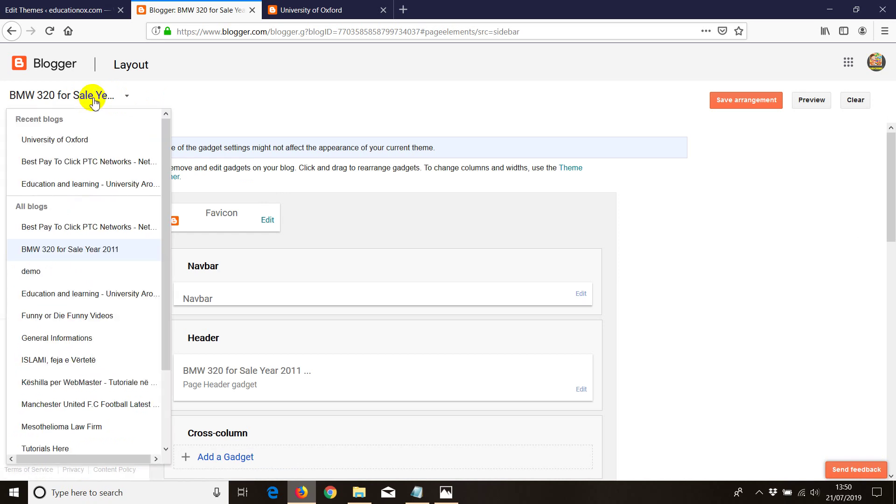
left_click(60, 182)
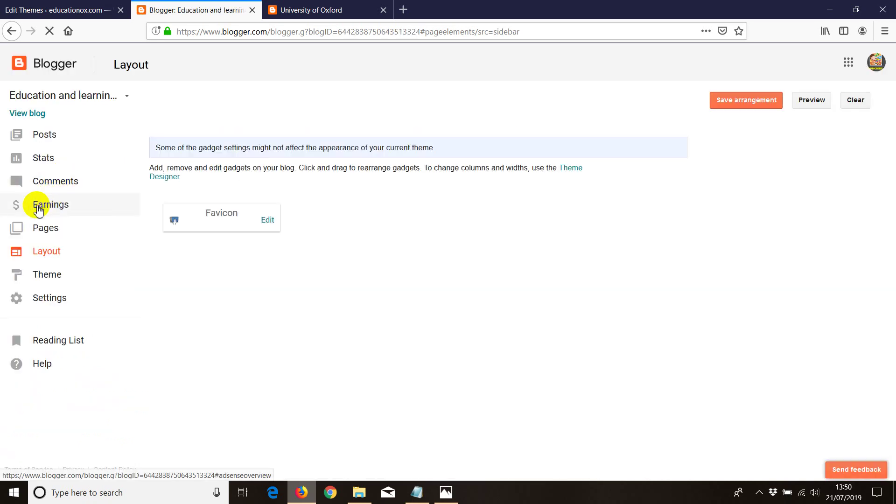
left_click(35, 205)
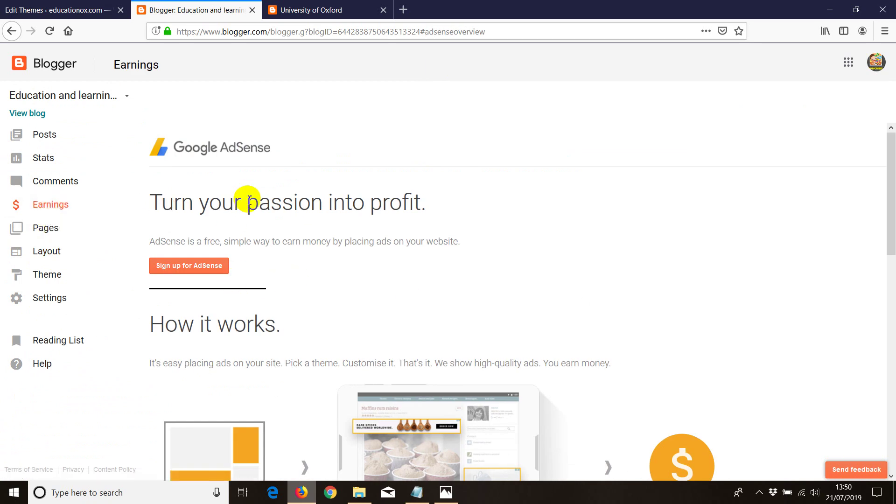
- Sign up for AdSense with the chosen Google account, accept the association, and redirect to Blogger
left_click(176, 270)
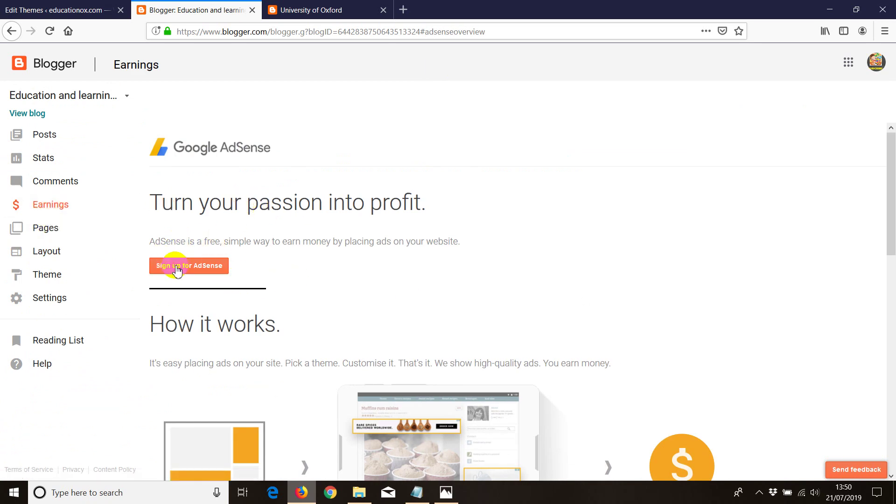
left_click(354, 10)
left_click(383, 10)
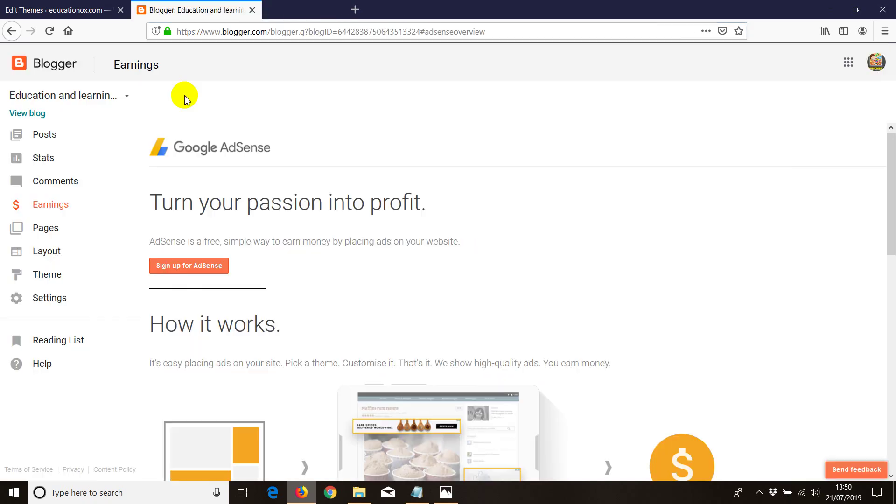
left_click(174, 270)
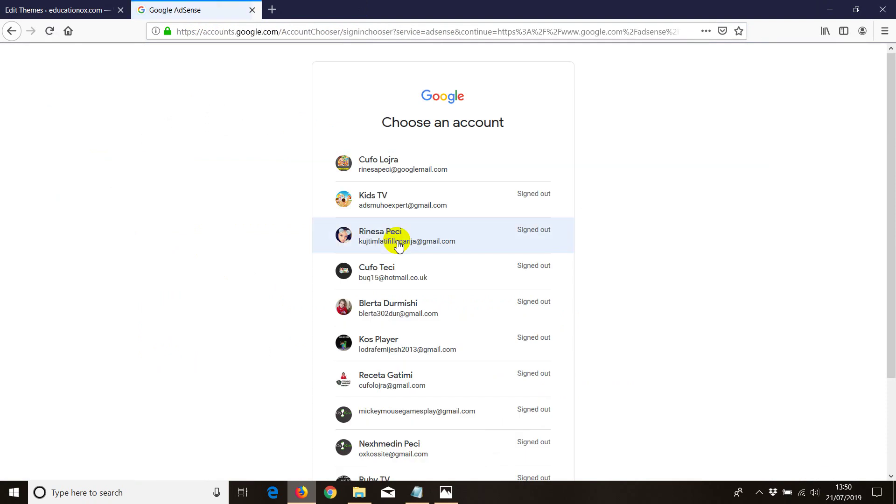
left_click(369, 171)
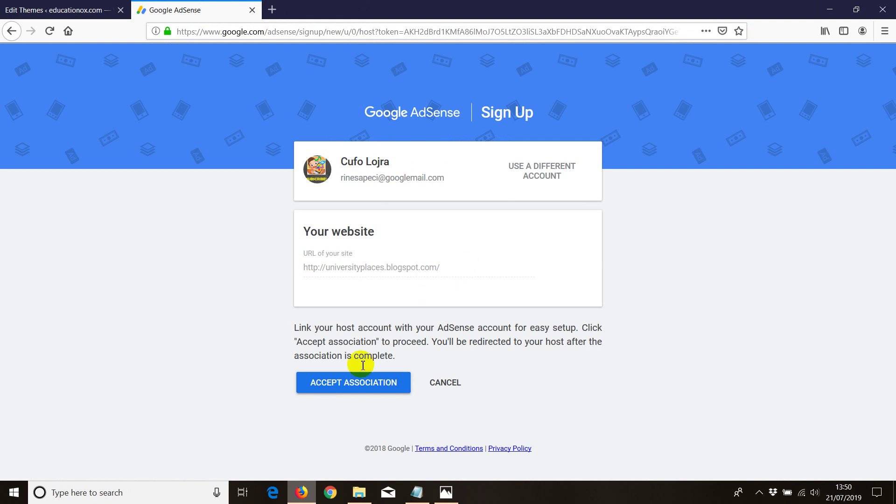
left_click(349, 387)
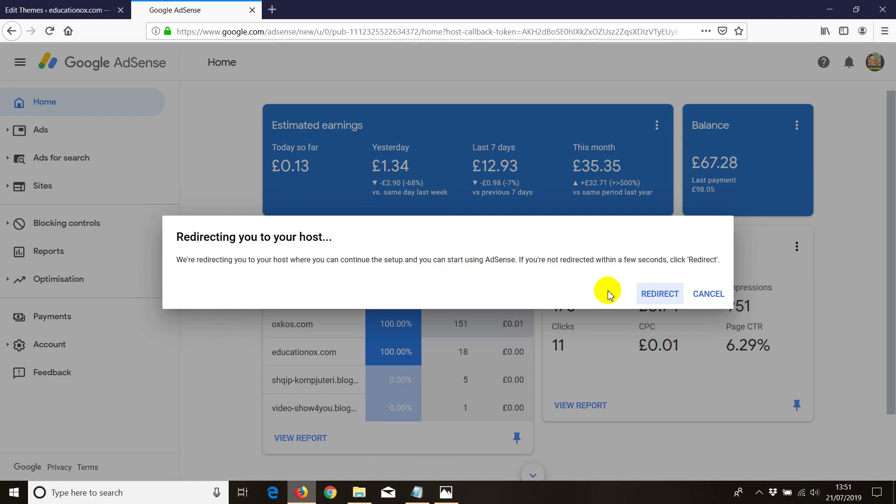
left_click(657, 293)
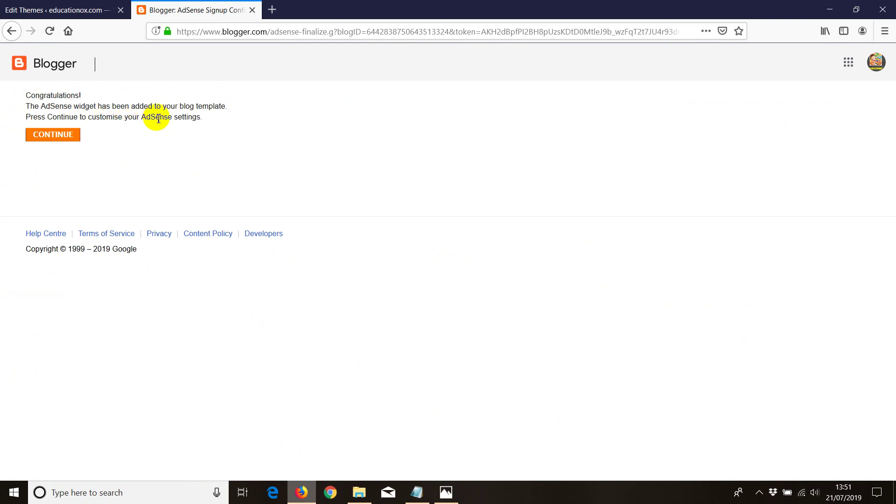
- Continue to the blog's AdSense settings and check the linked AdSense account ID
left_click(56, 137)
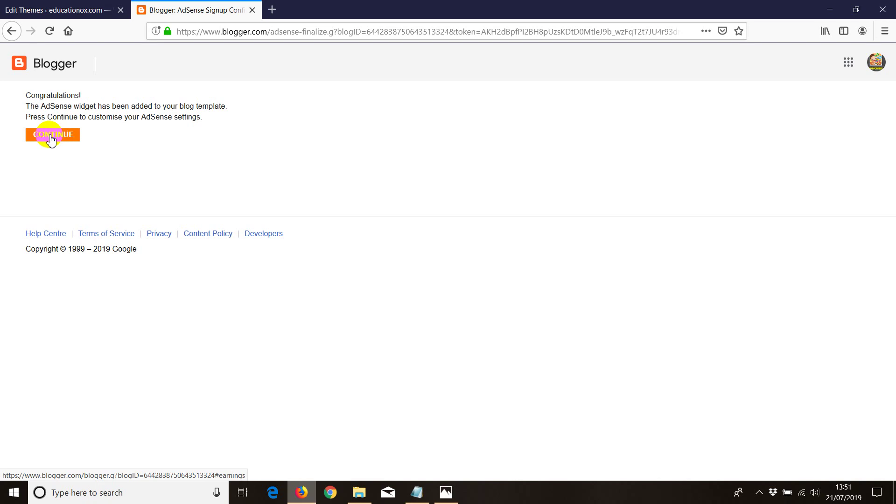
left_click(51, 138)
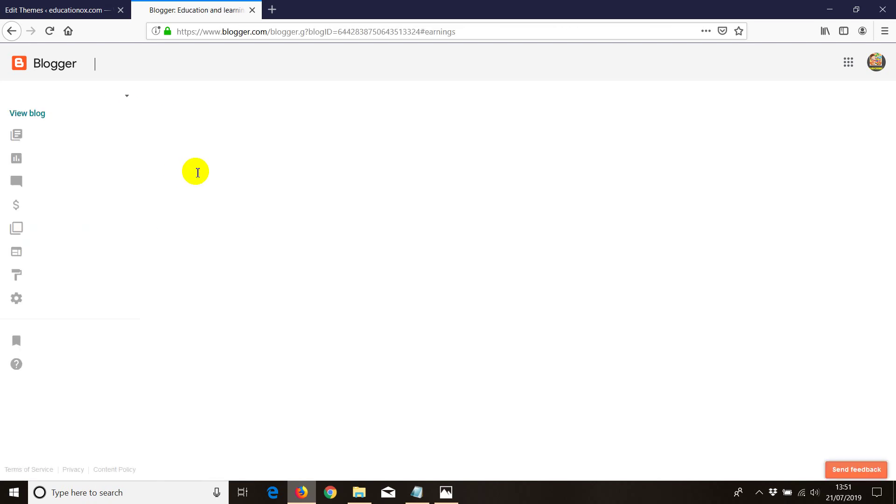
scroll(166, 340, "down", 1)
left_click_drag(234, 444, 336, 447)
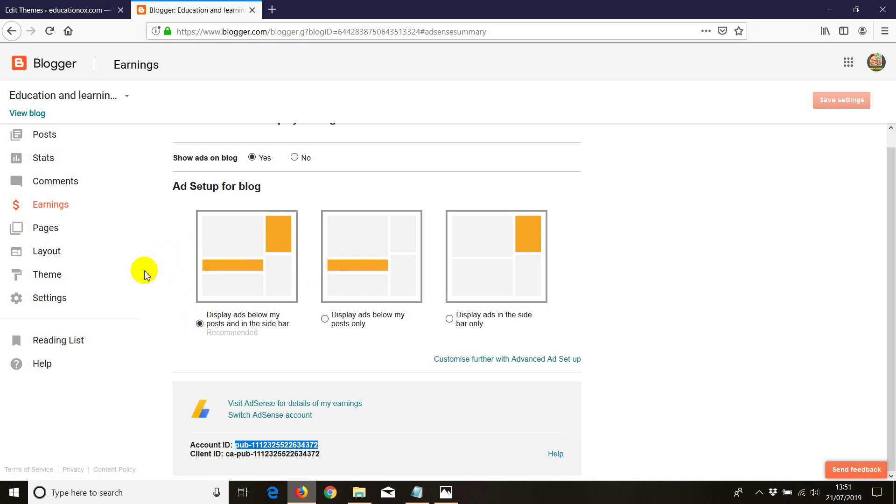
- Add an AdSense gadget to Sidebar Right from the Layout page
left_click(49, 258)
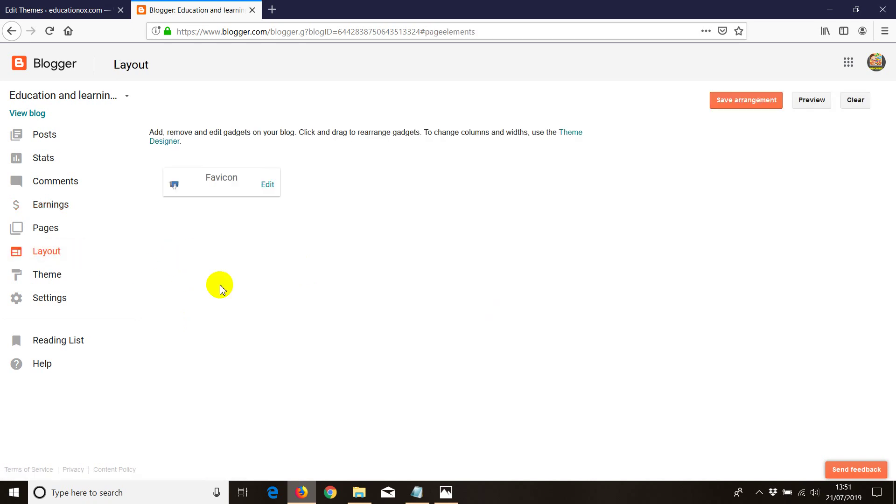
scroll(464, 266, "down", 3)
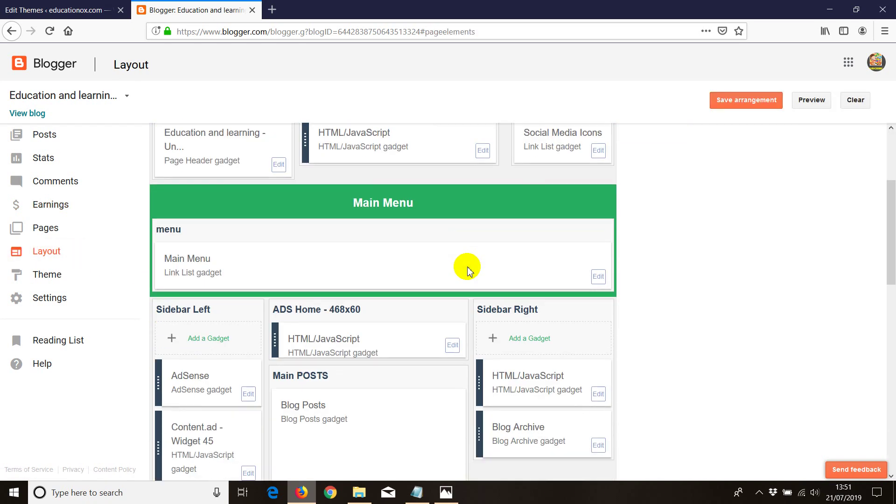
left_click(524, 337)
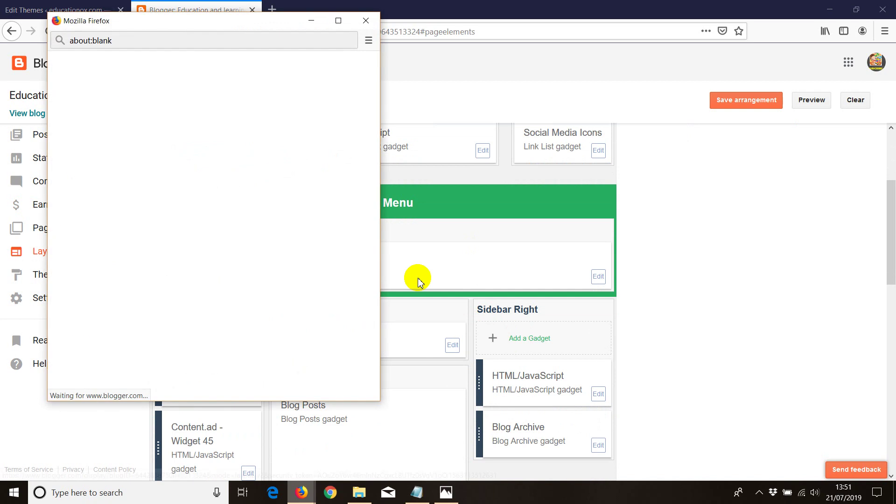
left_click(145, 169)
- Set the ad format to 300 x 600 Large Skyscraper and start editing the background colour
left_click(146, 150)
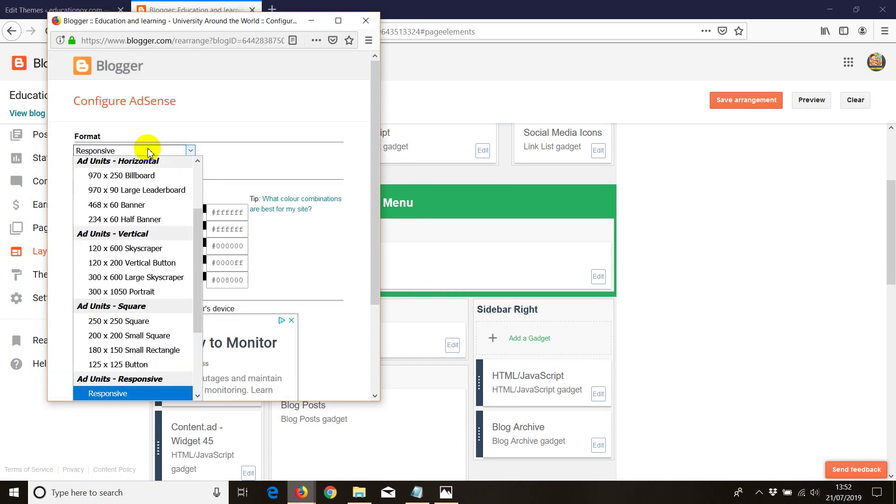
scroll(191, 250, "down", 3)
scroll(192, 254, "up", 3)
scroll(193, 221, "up", 1)
scroll(193, 221, "down", 2)
left_click(140, 248)
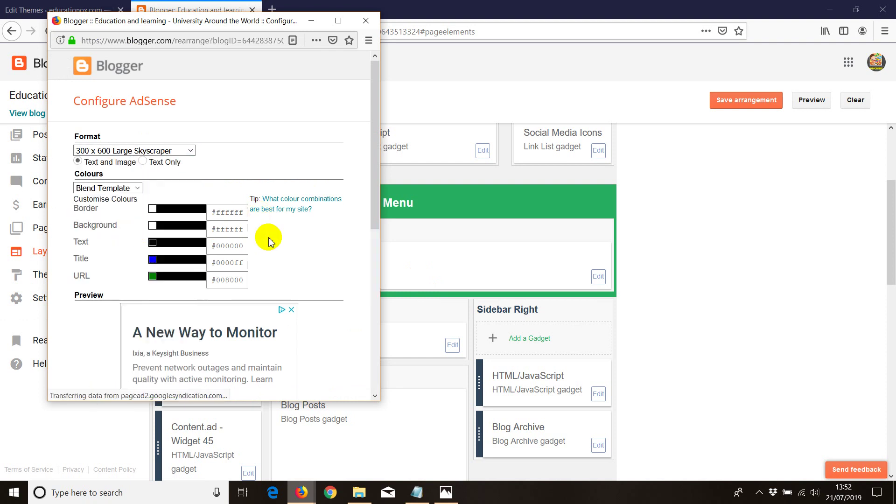
scroll(320, 252, "down", 2)
left_click_drag(375, 191, 364, 145)
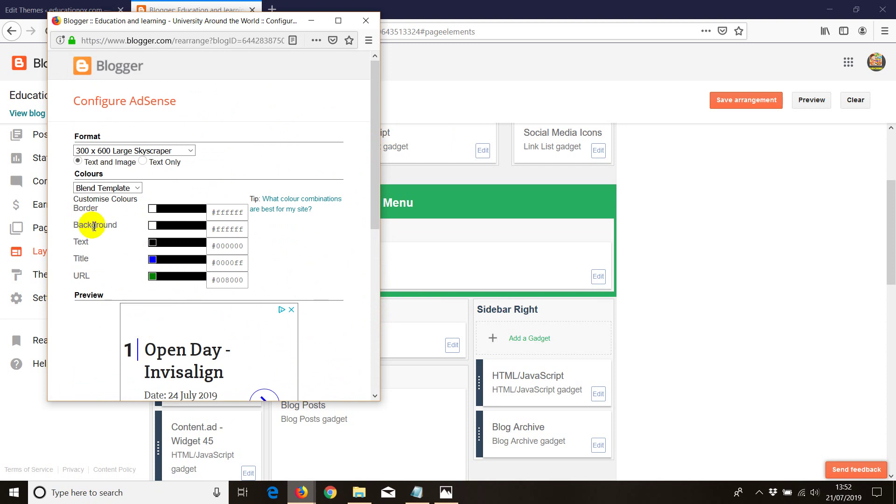
left_click(155, 229)
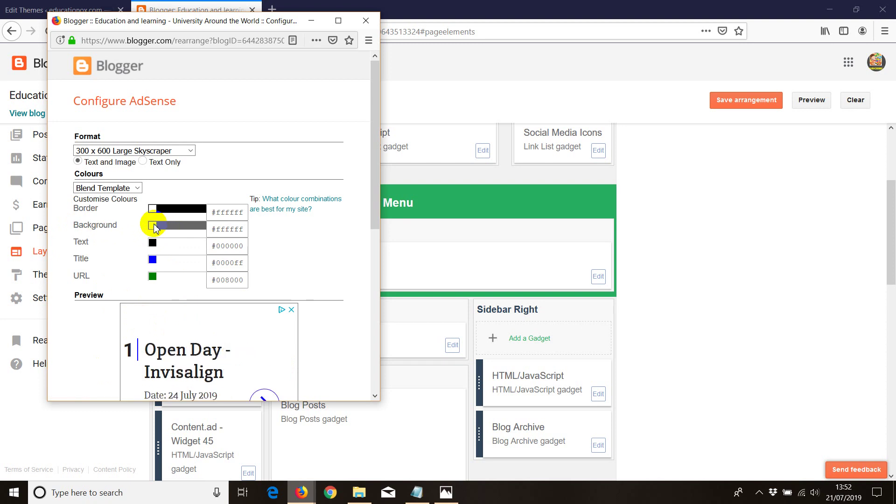
left_click(223, 229)
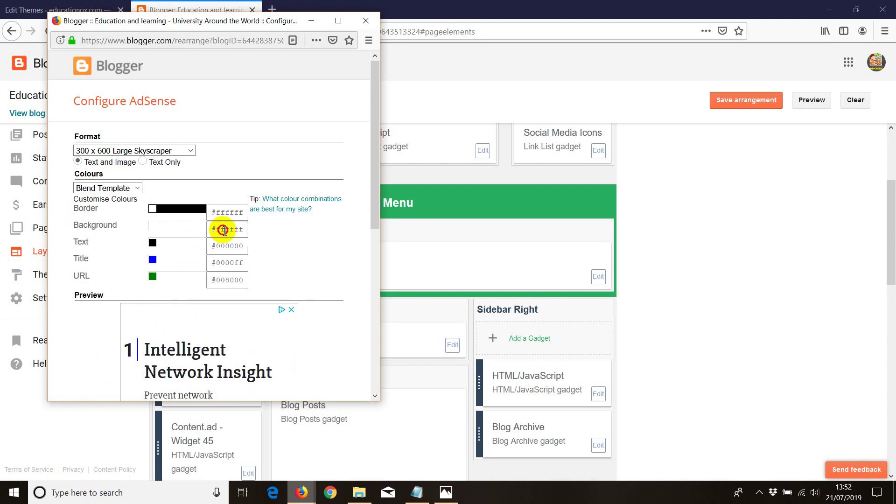
- Search 'html wheel color' in a new tab and open the W3Schools HTML Color Picker
left_click(271, 10)
left_click(68, 31)
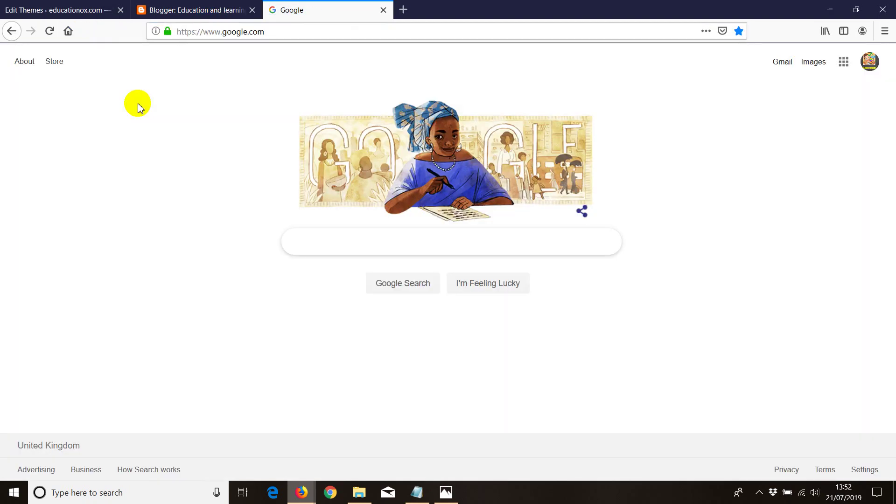
type("html")
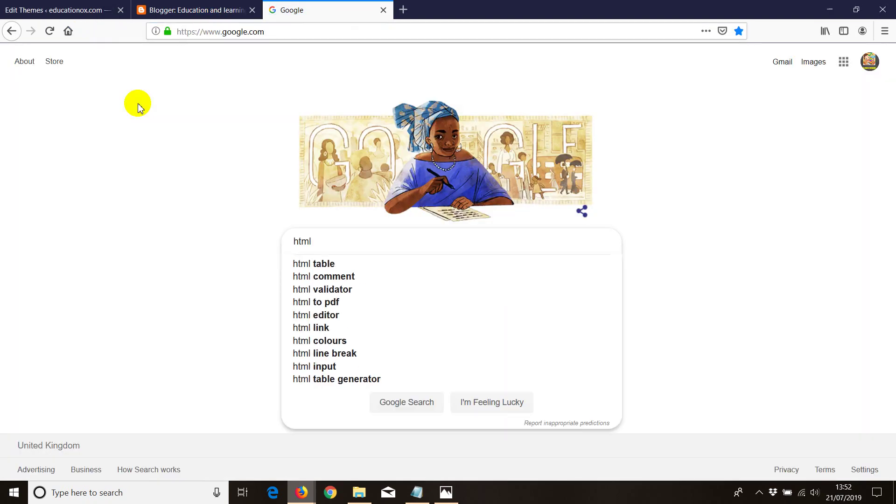
type(" wheel color")
key("Return")
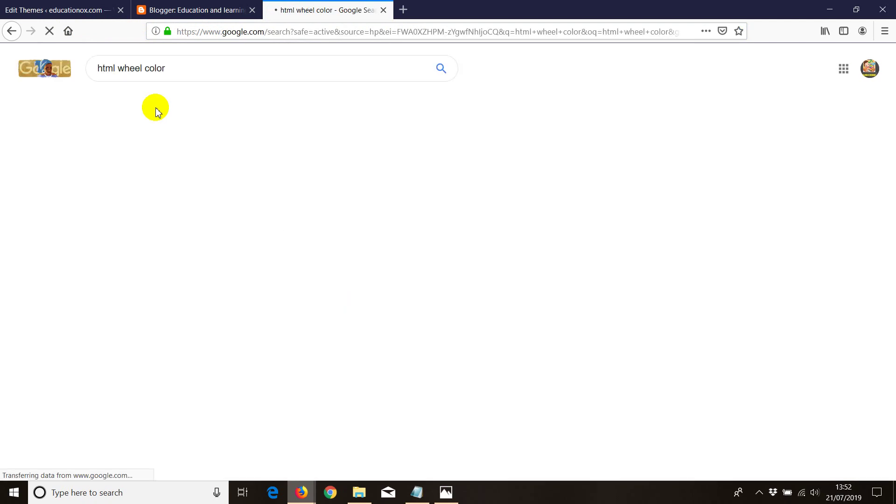
left_click(171, 151)
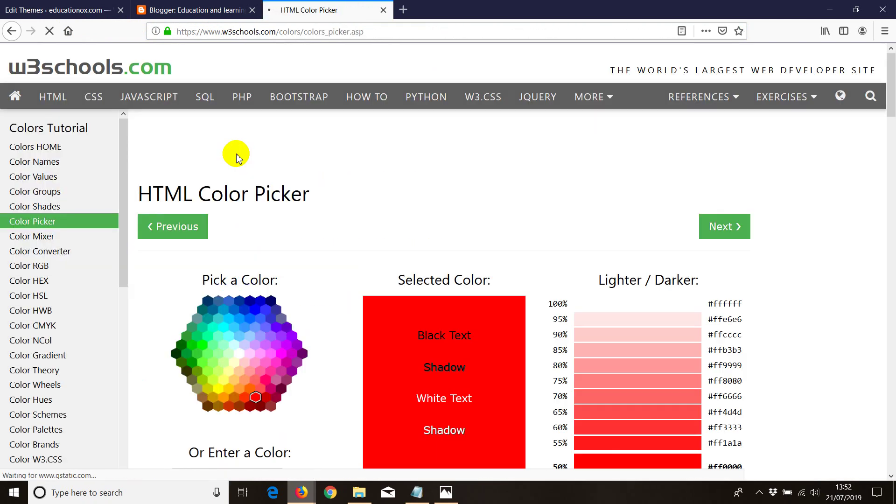
- Pick dark blue #000099 and copy its hex code 000099
scroll(236, 165, "down", 4)
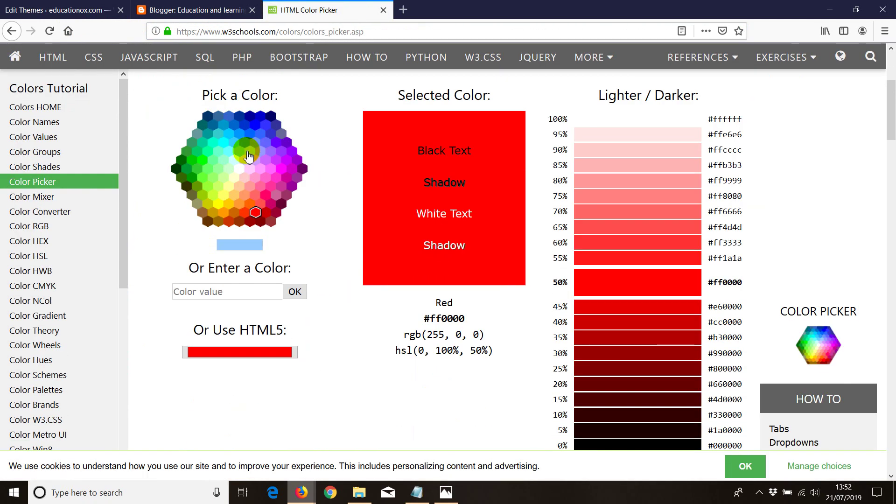
left_click(250, 116)
scroll(482, 300, "up", 1)
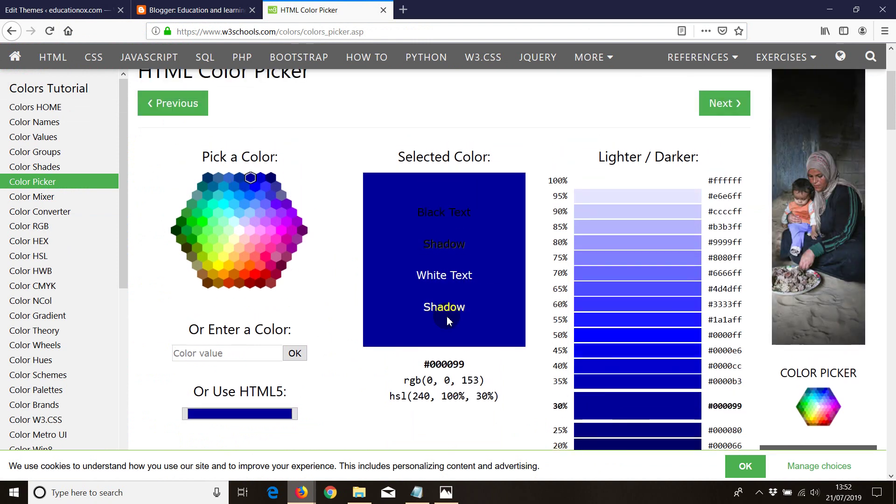
scroll(392, 296, "down", 4)
scroll(391, 292, "down", 4)
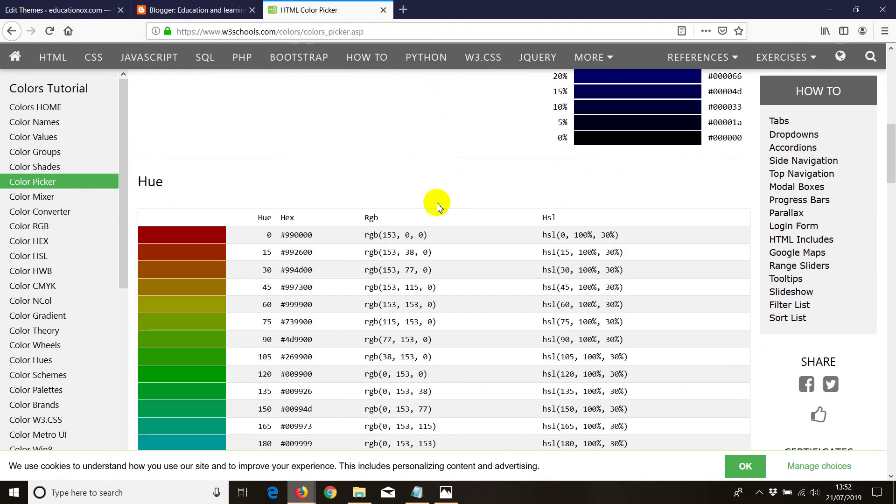
scroll(434, 203, "up", 4)
left_click_drag(428, 177, 463, 177)
key("ctrl+c")
right_click(464, 177)
left_click(478, 184)
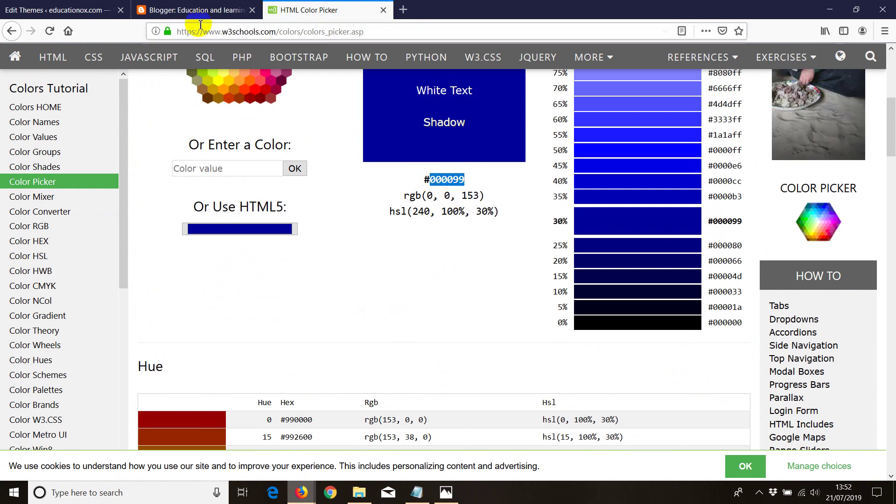
left_click(301, 492)
left_click(354, 436)
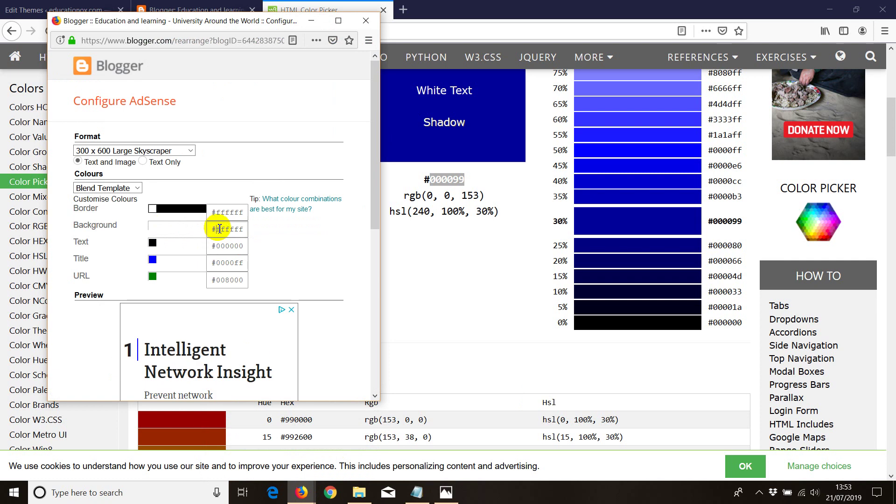
- Paste 000099 as the ad background colour and check the dark blue preview
left_click_drag(217, 224, 239, 226)
key("ctrl+v")
left_click(296, 234)
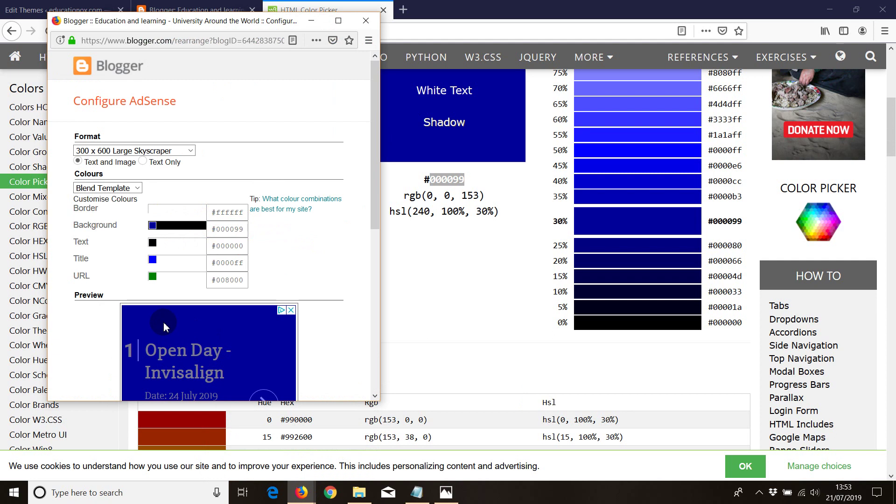
scroll(164, 323, "down", 4)
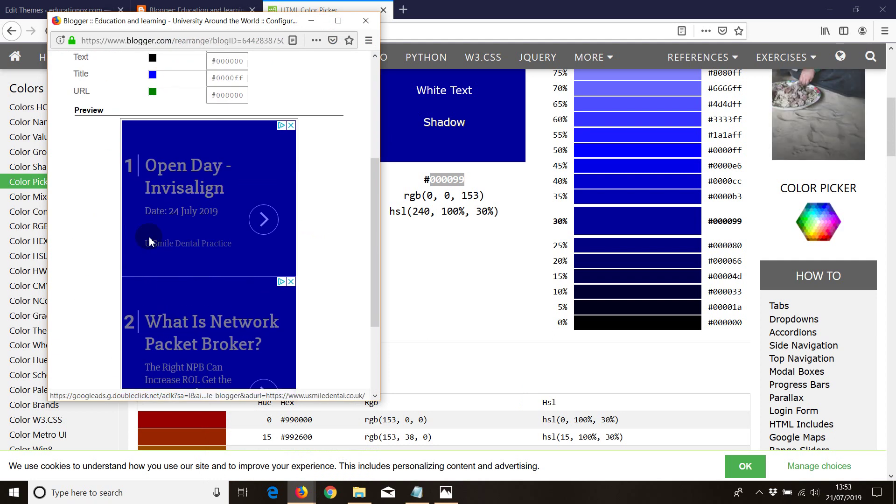
scroll(151, 241, "up", 4)
scroll(149, 236, "down", 3)
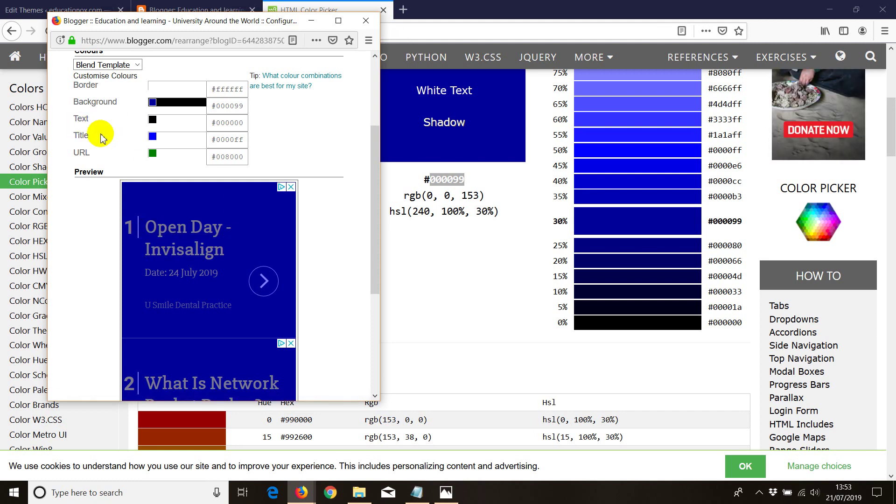
- On the colour picker, pick yellow #ffff00 and select its hex code ffff00
left_click(417, 94)
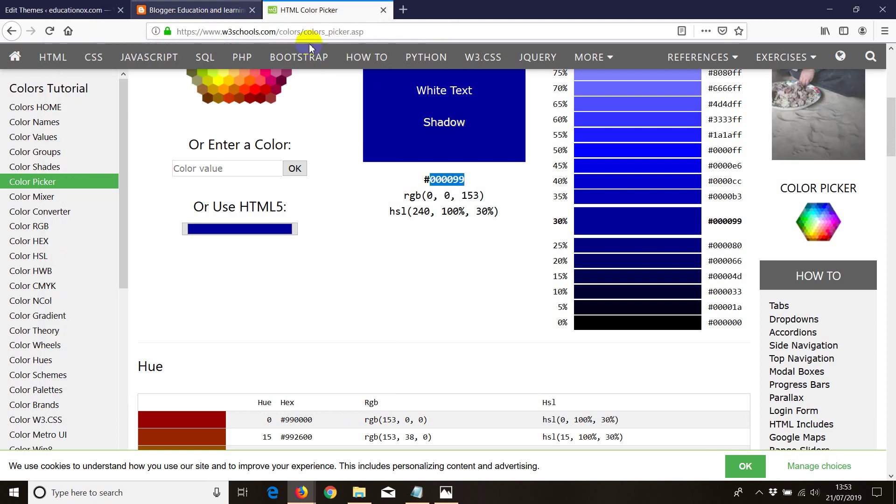
key("ctrl+shift+Tab")
key("ctrl+Tab")
scroll(417, 270, "up", 3)
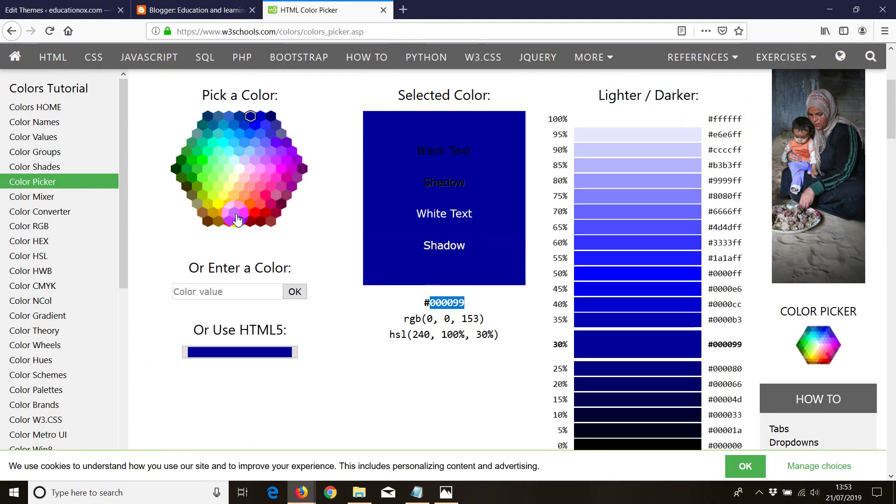
left_click(221, 206)
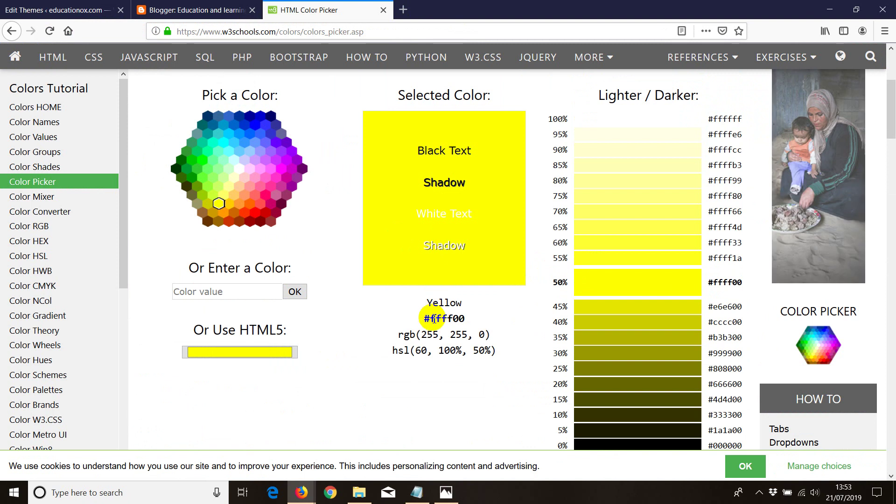
left_click_drag(428, 318, 464, 317)
key("ctrl+c")
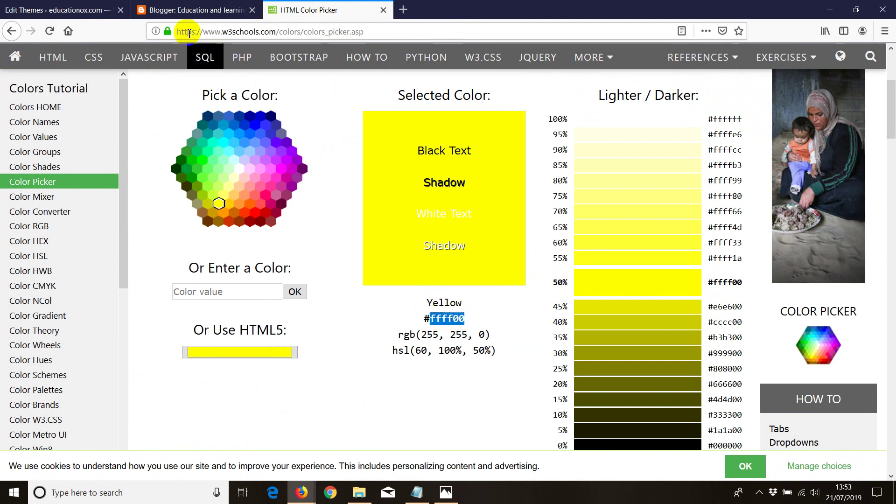
mouse_move(301, 492)
left_click(363, 452)
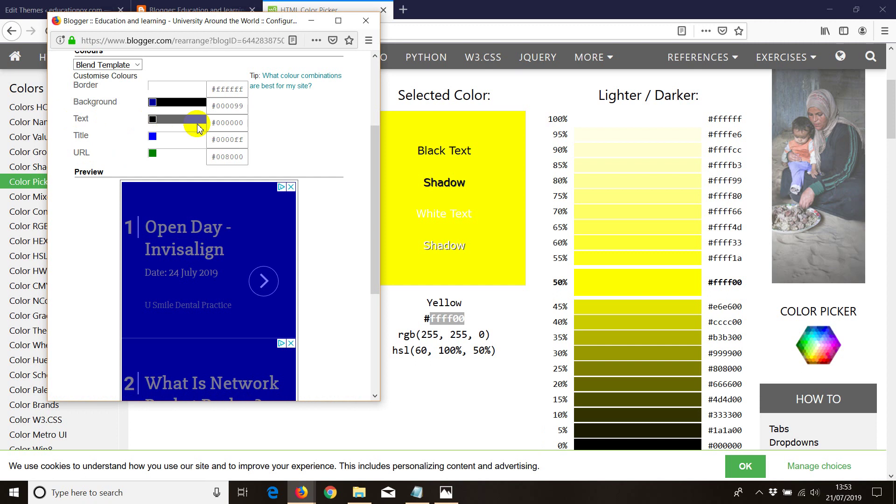
- Replace the text colour 000000 with ffff00 and save the AdSense gadget
left_click(224, 122)
left_click_drag(224, 123, 245, 124)
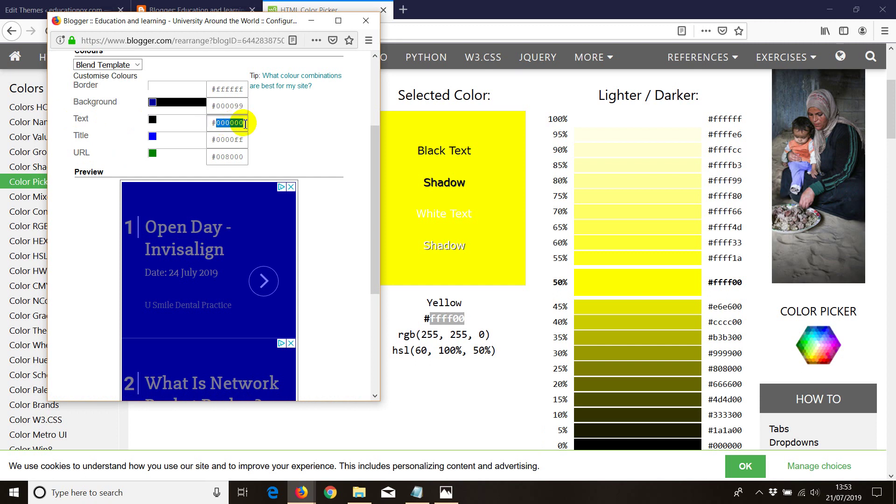
key("ctrl+v")
left_click(296, 140)
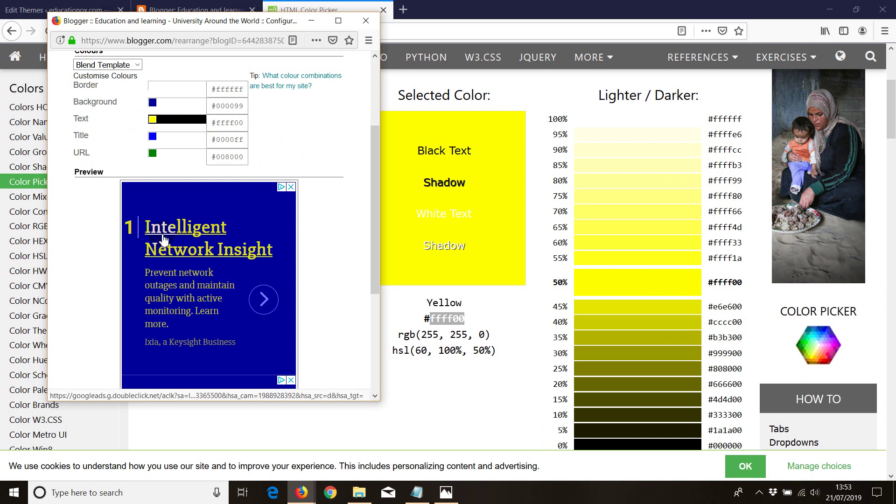
scroll(173, 251, "down", 4)
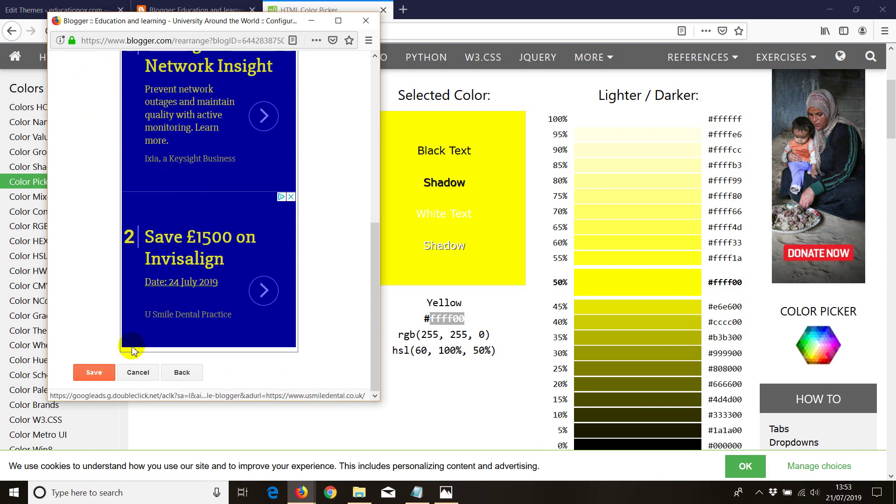
left_click(94, 372)
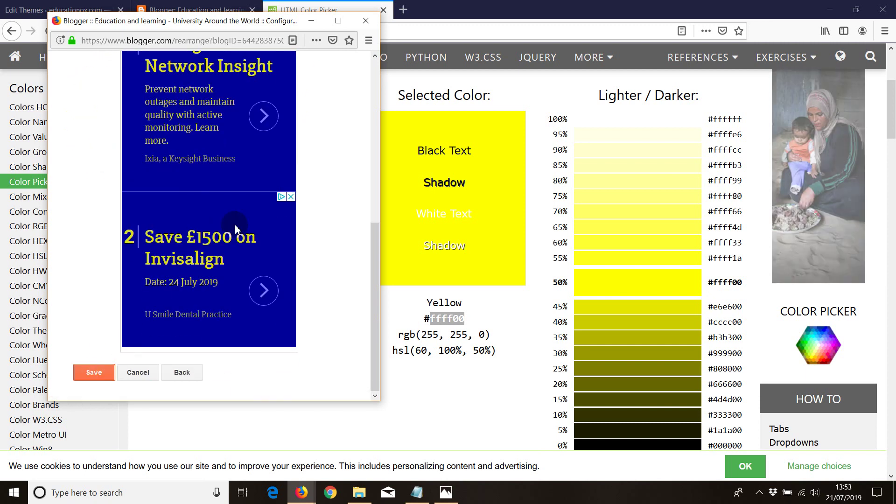
left_click(279, 477)
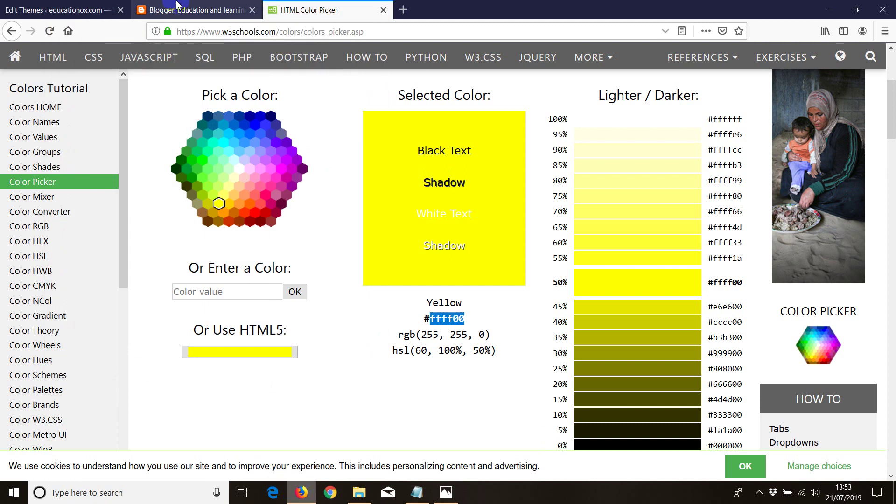
- Reposition the AdSense gadget in Sidebar Right, save the arrangement, and view the live blog
left_click(187, 10)
left_click_drag(509, 375, 516, 333)
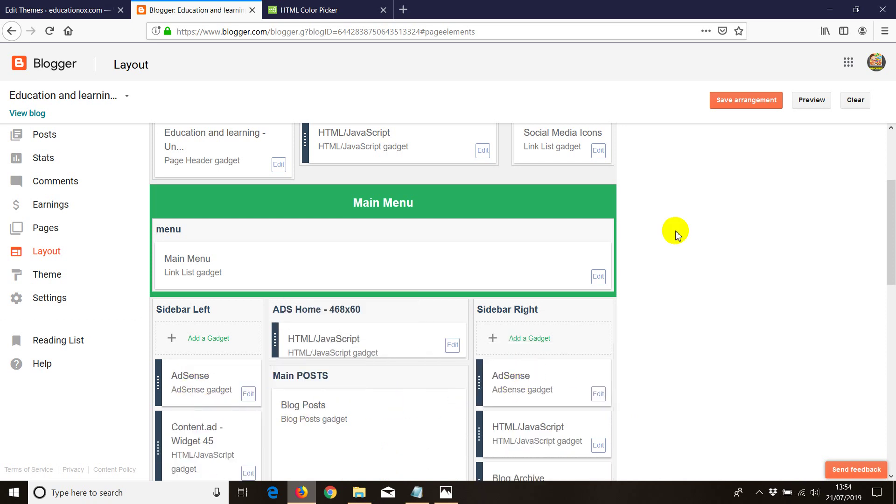
left_click(746, 100)
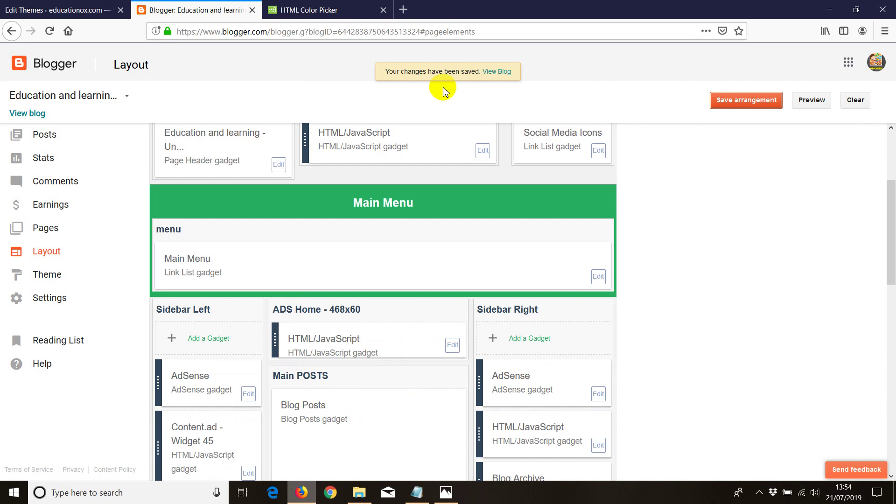
left_click(492, 72)
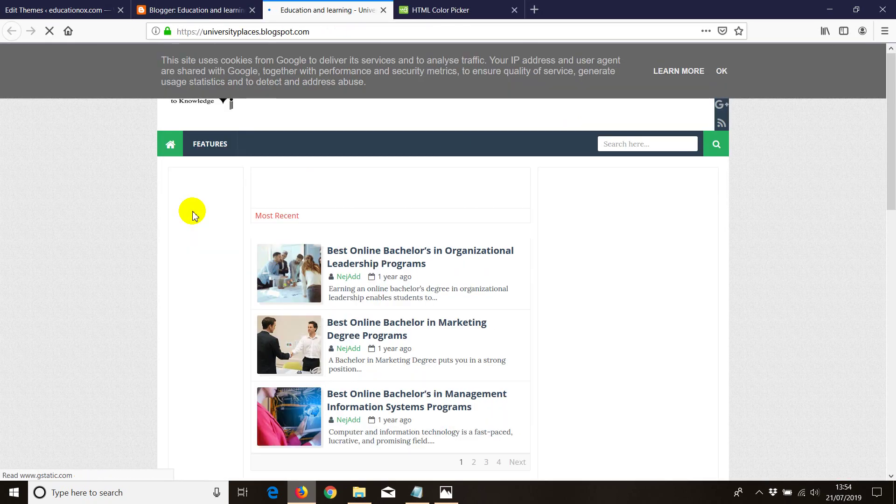
- Dismiss the cookie notice, then delete the Sidebar Right AdSense gadget from the Blogger layout
left_click(722, 74)
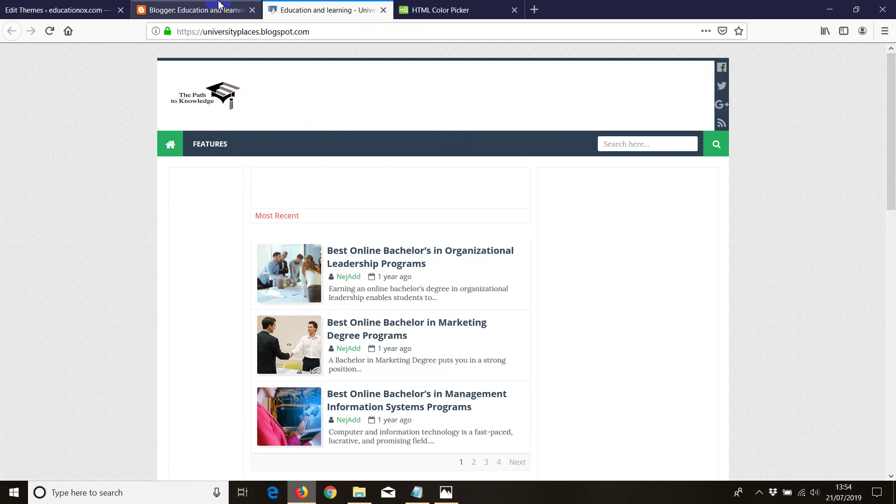
left_click(231, 9)
left_click(598, 395)
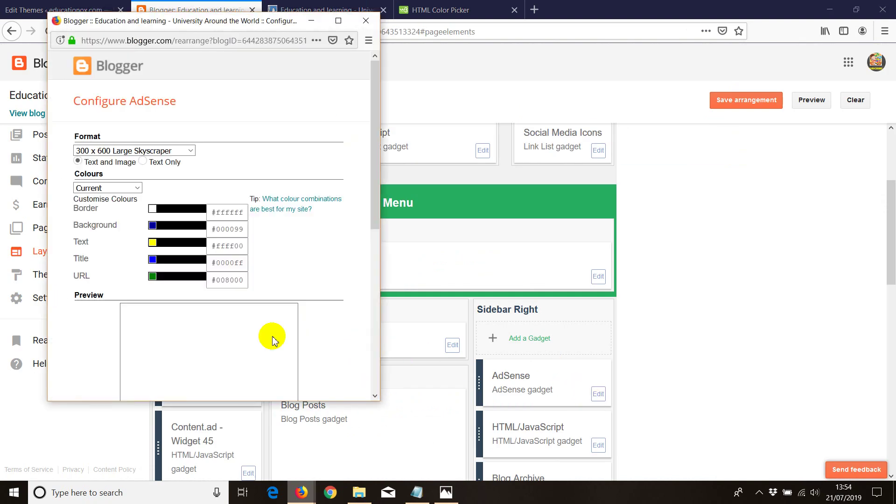
scroll(219, 322, "down", 5)
scroll(218, 322, "down", 2)
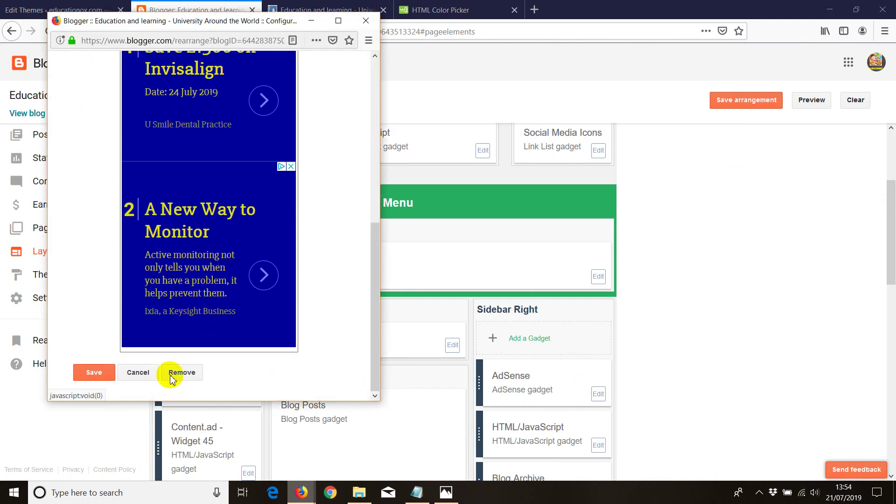
left_click(181, 372)
left_click(226, 211)
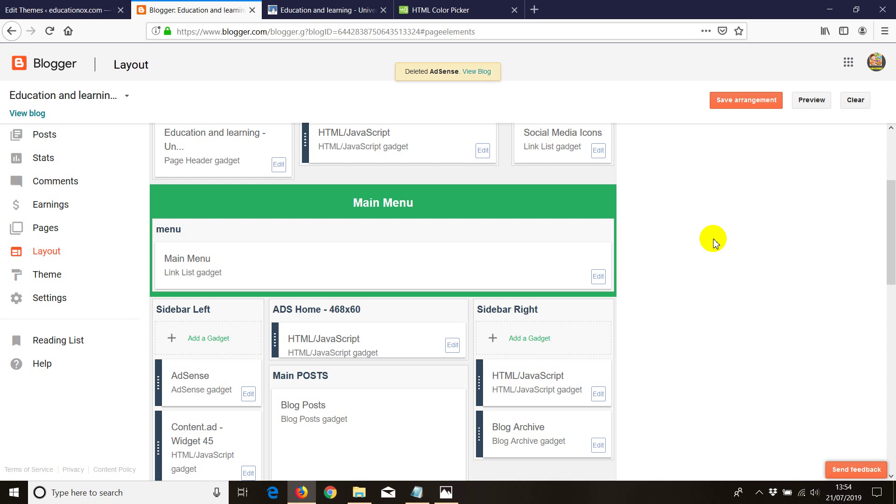
left_click(453, 349)
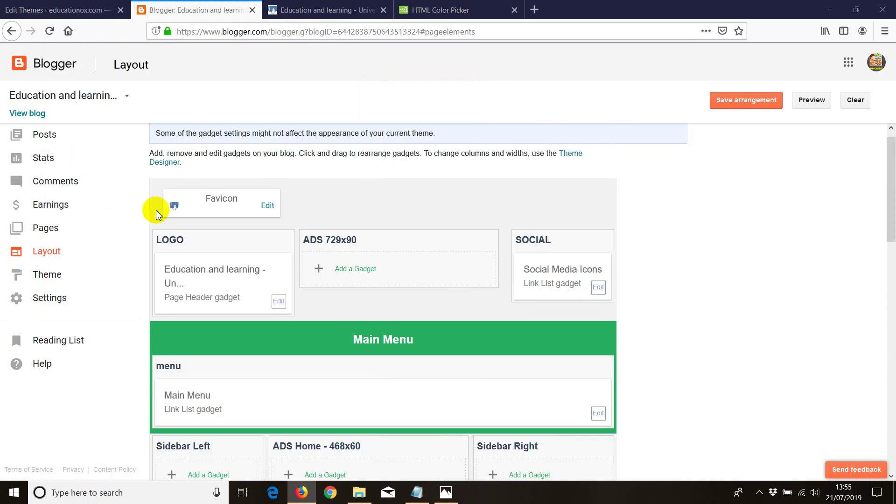
- Search Google for AdSense and begin adding a new site from the AdSense Sites list
left_click(534, 10)
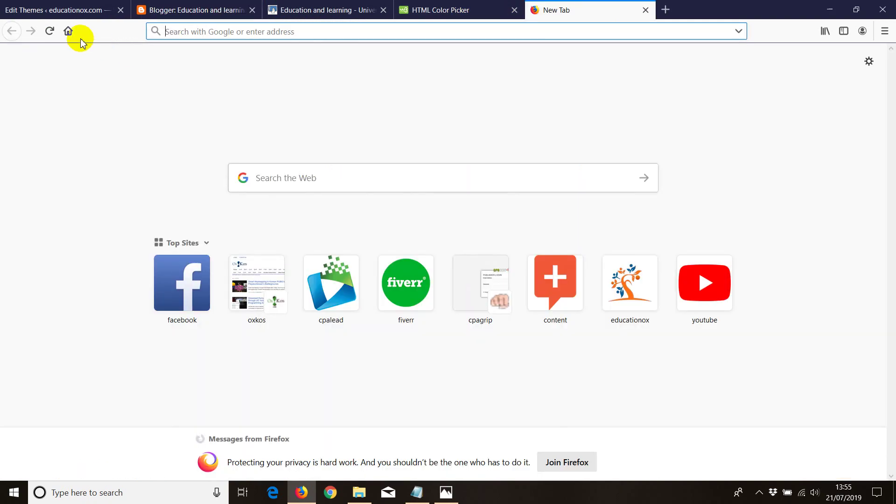
left_click(67, 31)
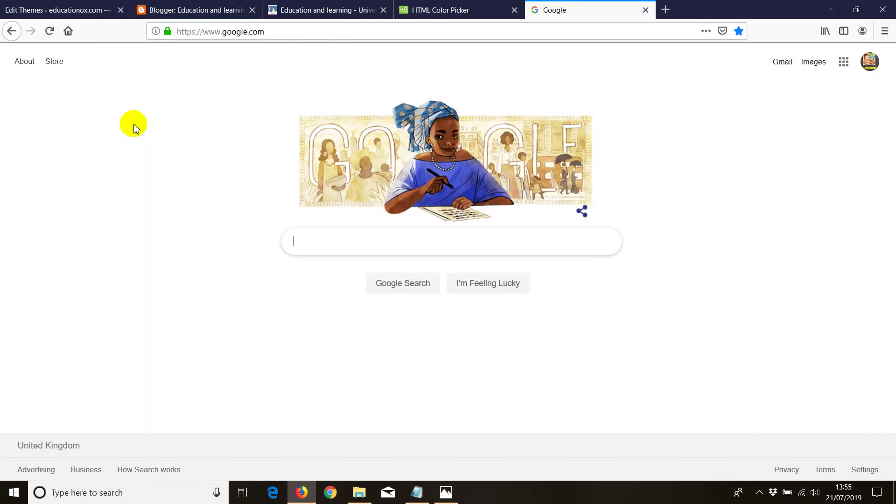
type("adsnese 3")
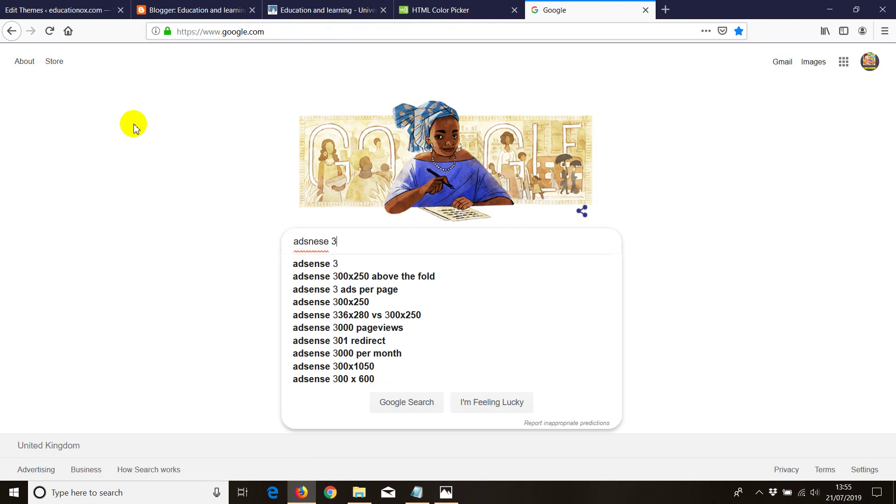
key("Return")
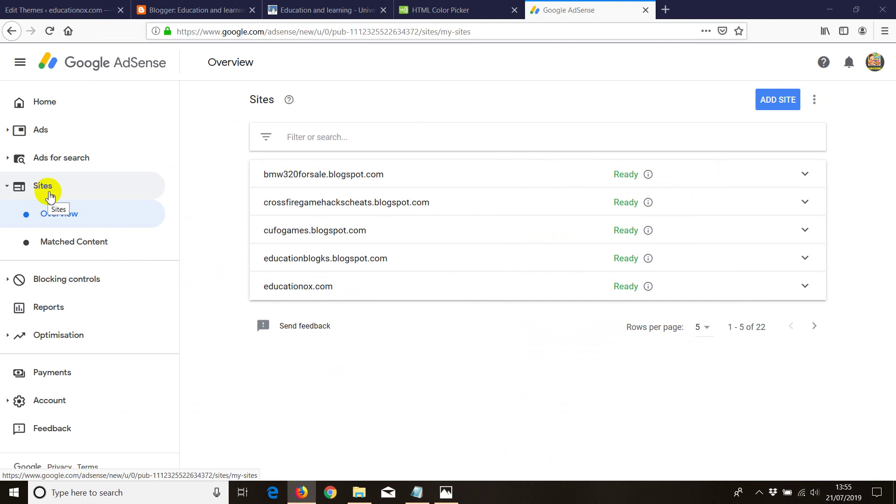
left_click(765, 97)
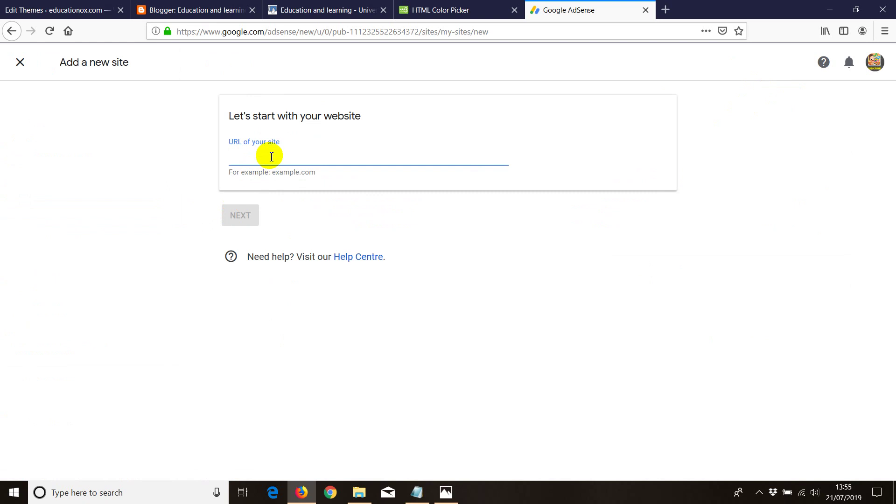
- Submit 'educationOX.weebley' as the site URL, then select the rejected '.weebley' ending
type("educationOX.weebley")
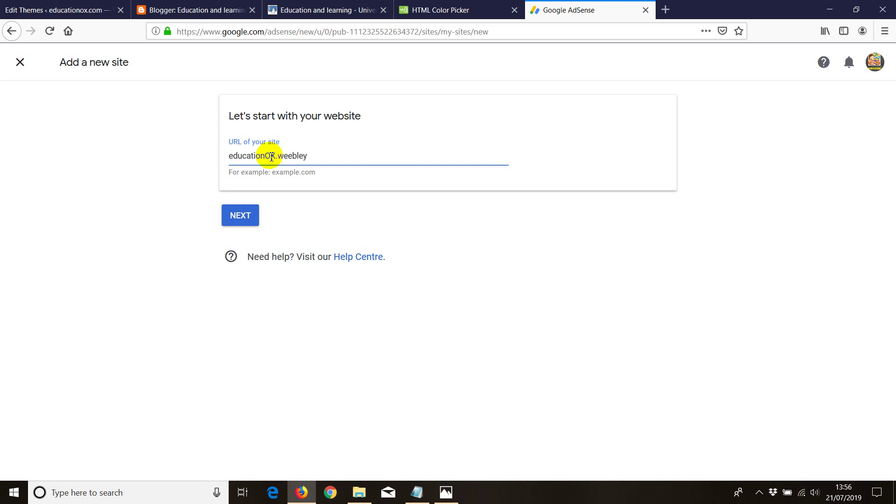
left_click(240, 219)
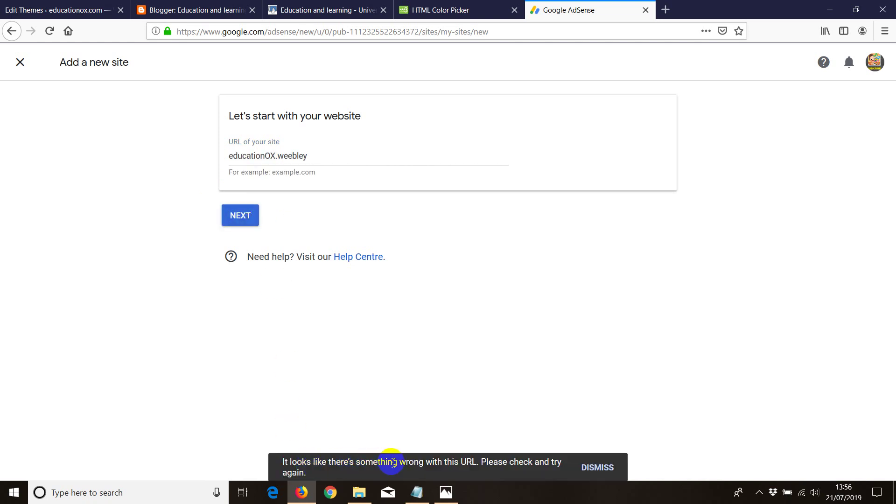
left_click(455, 464)
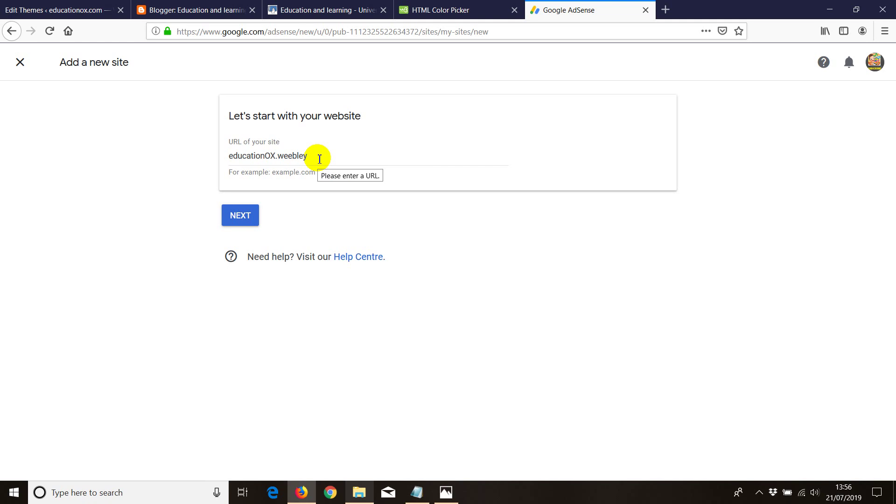
left_click(276, 156)
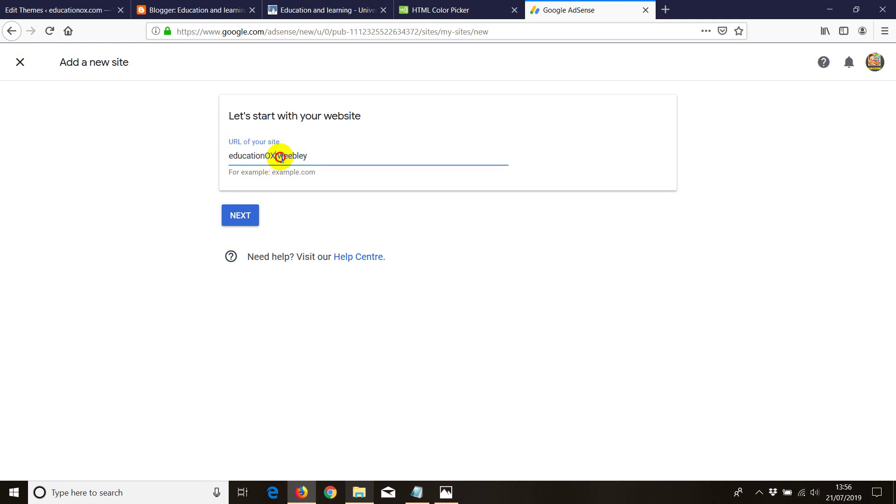
left_click(348, 156, "shift")
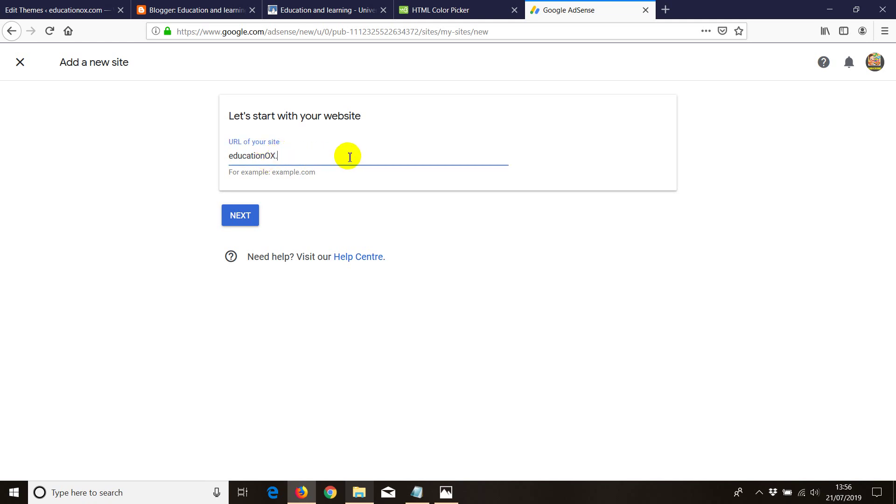